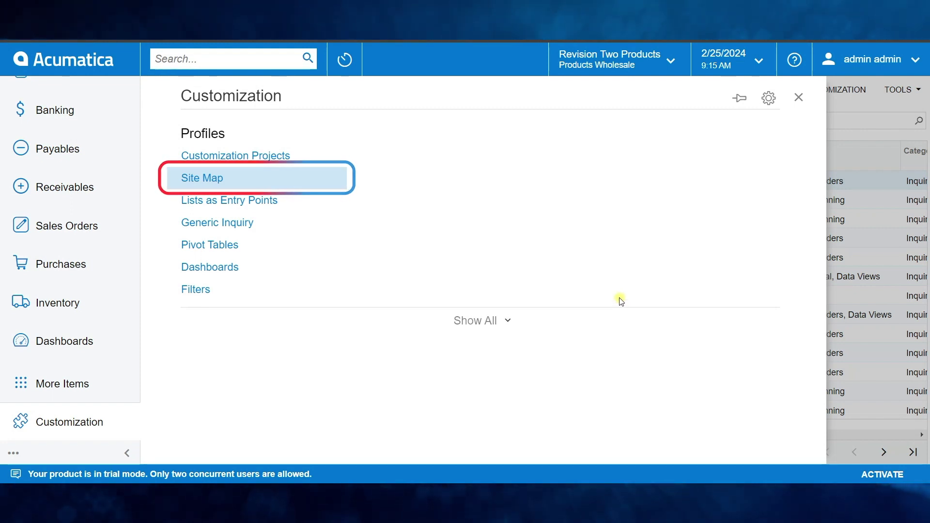
- In the Site Map, set the Forecast Listing screen (AM.00.00.05) UI to Modern
{"action": "left_click", "coordinate": [885, 163]}
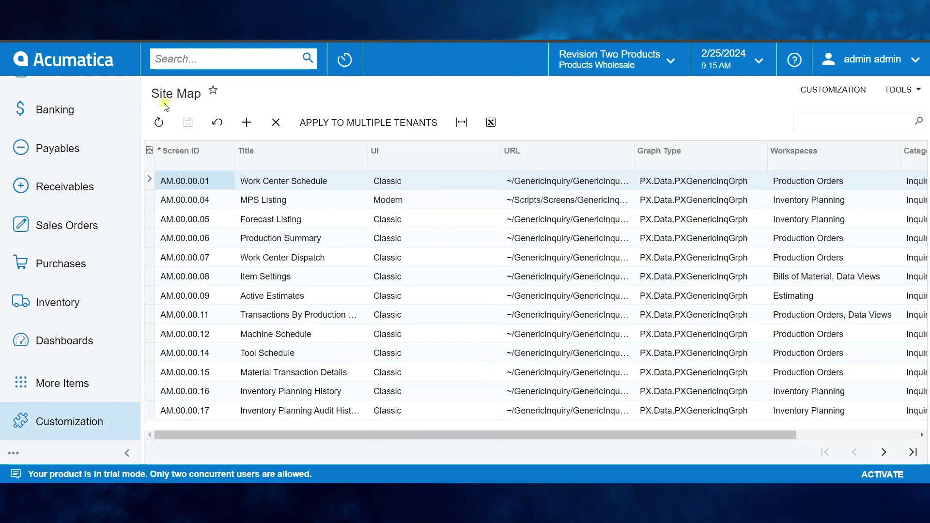
{"action": "left_click", "coordinate": [151, 151]}
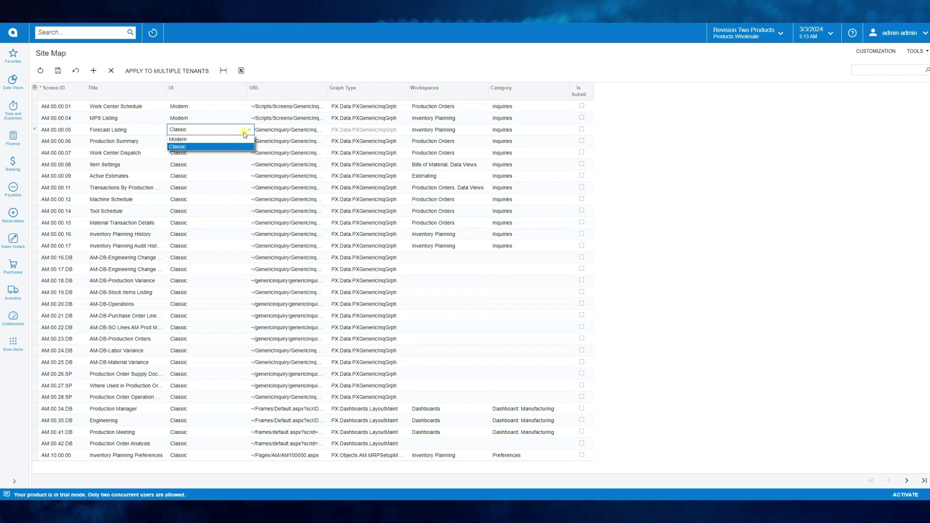
{"action": "left_click", "coordinate": [243, 139]}
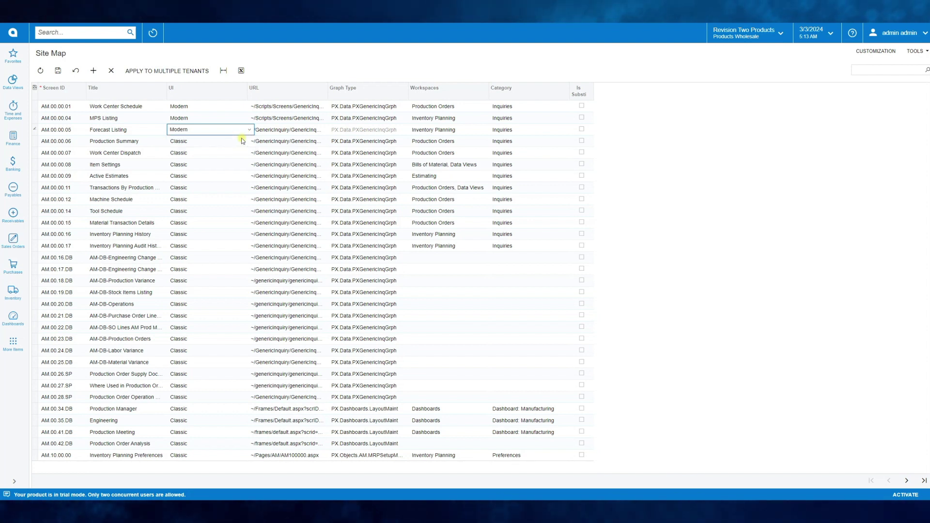
{"action": "key", "text": "Tab"}
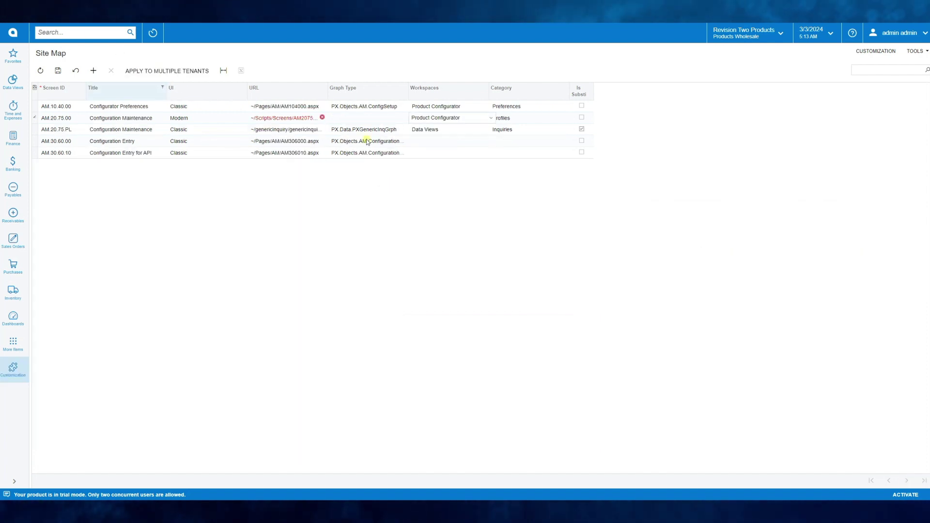
{"action": "mouse_move", "coordinate": [323, 119]}
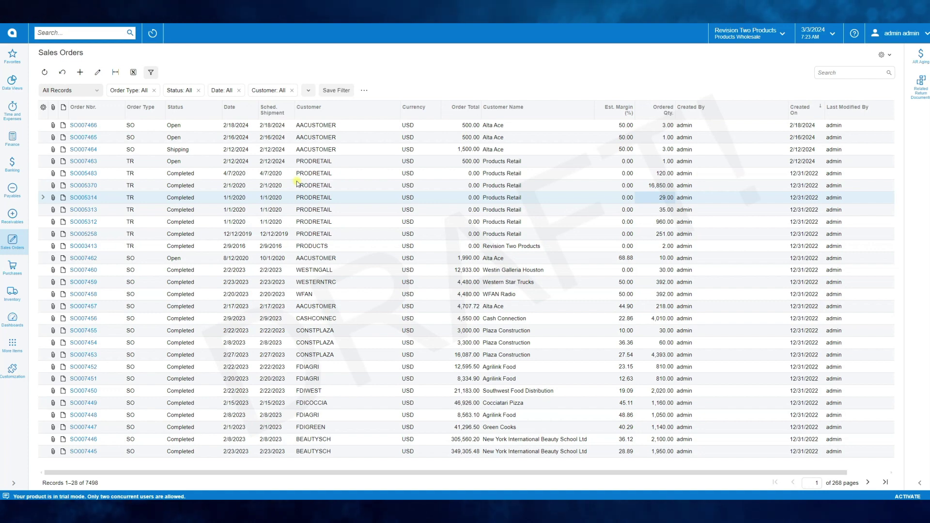
- Switch to the browser window showing the Sales Orders list with quick filter chips
{"action": "mouse_move", "coordinate": [572, 521]}
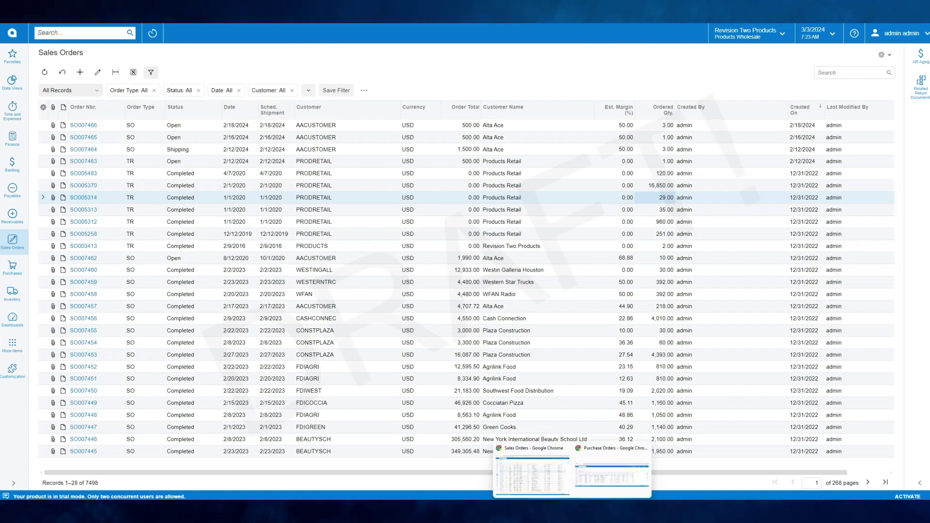
{"action": "left_click", "coordinate": [602, 477]}
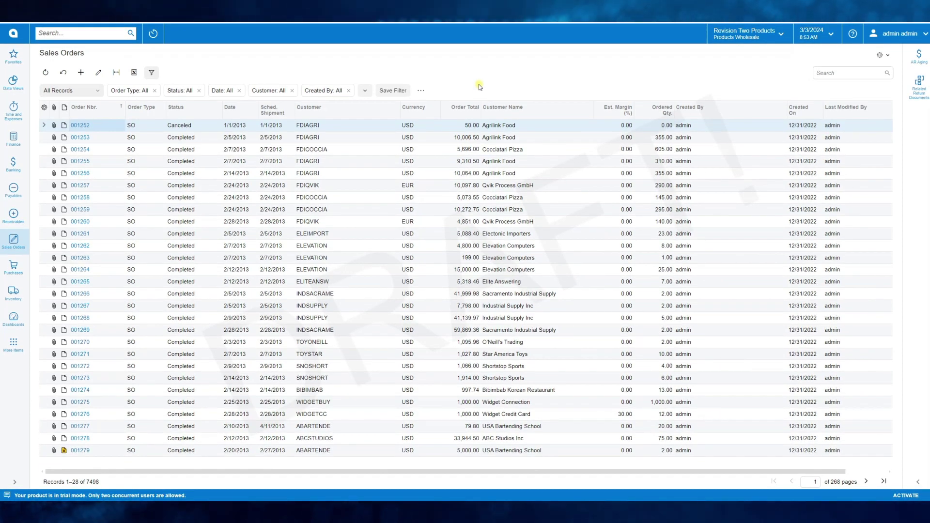
- Hide the quick filter bar and sort the list by Order Nbr. descending
{"action": "left_click", "coordinate": [154, 74]}
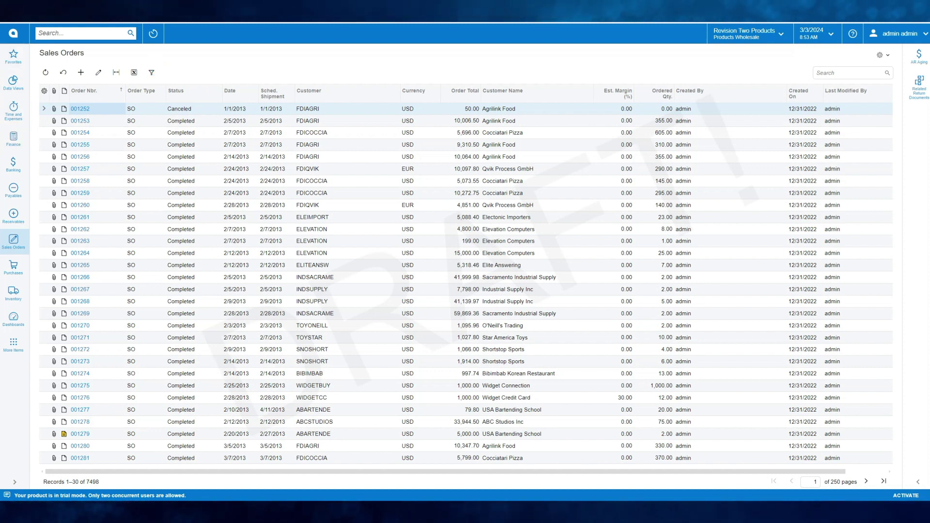
{"action": "left_click", "coordinate": [84, 92]}
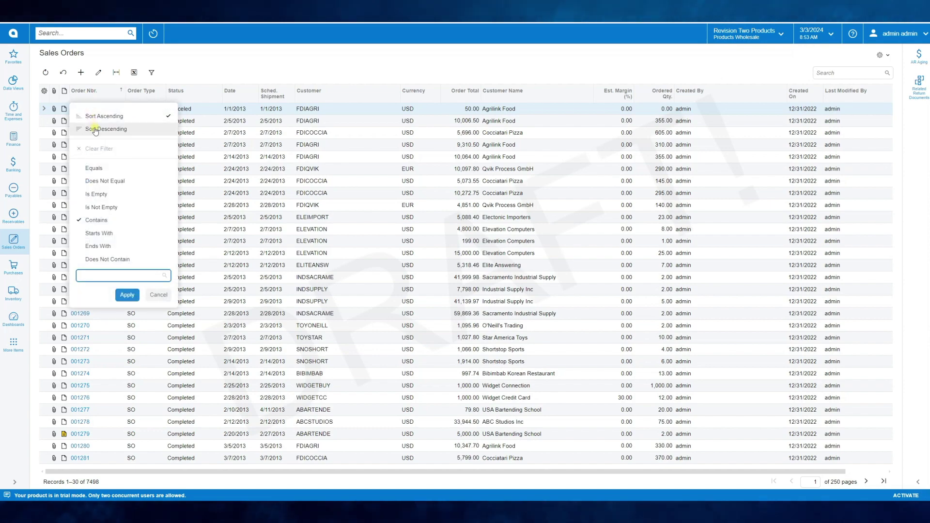
{"action": "left_click", "coordinate": [97, 128]}
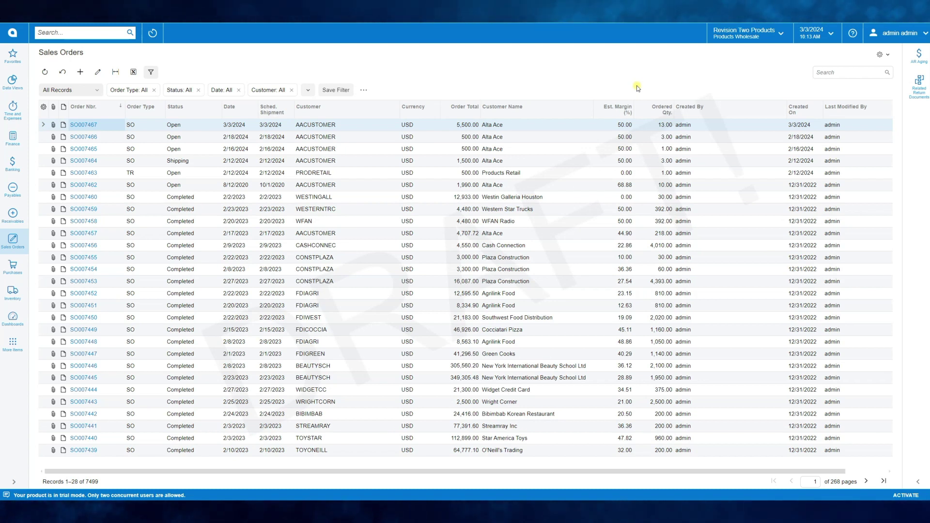
- Add Order Total > 5000 and Est. Margin (%) > 55 quick filters and apply them
{"action": "left_click", "coordinate": [306, 91]}
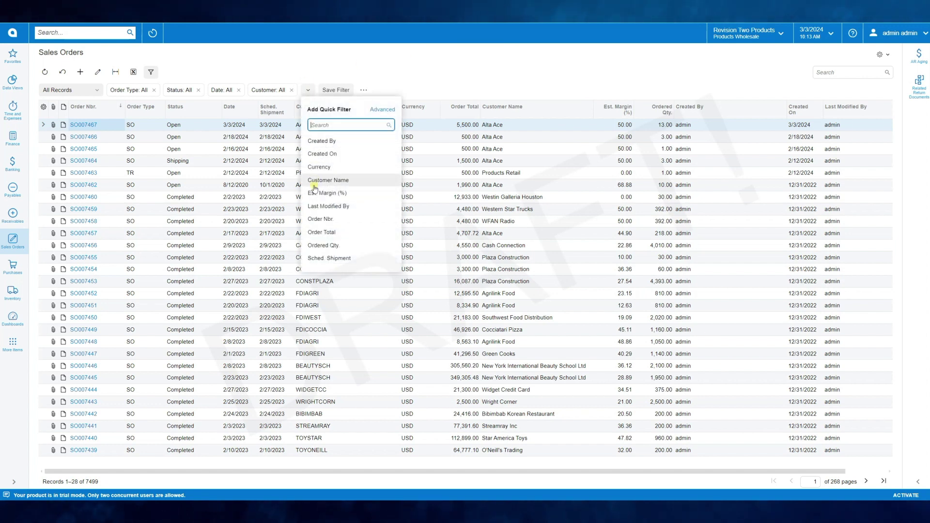
{"action": "left_click", "coordinate": [323, 232]}
{"action": "left_click", "coordinate": [363, 91]}
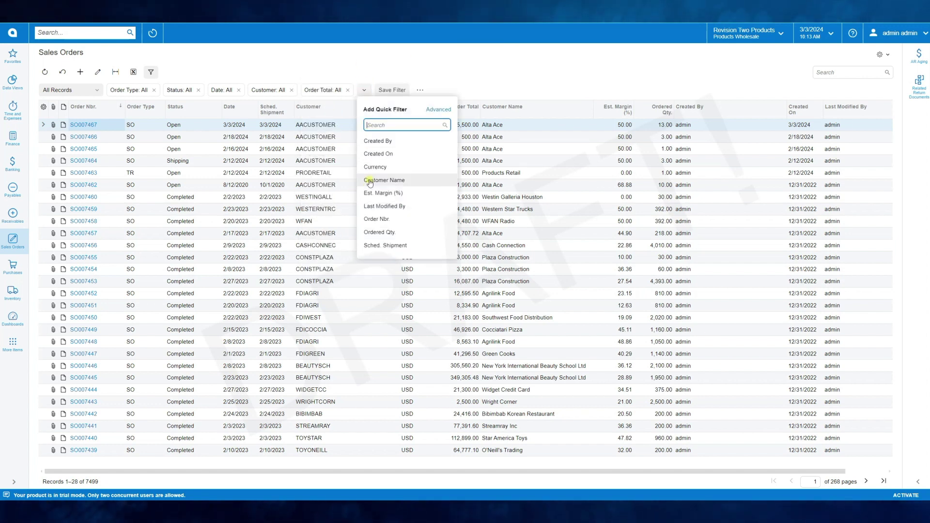
{"action": "left_click", "coordinate": [373, 190]}
{"action": "left_click", "coordinate": [325, 91]}
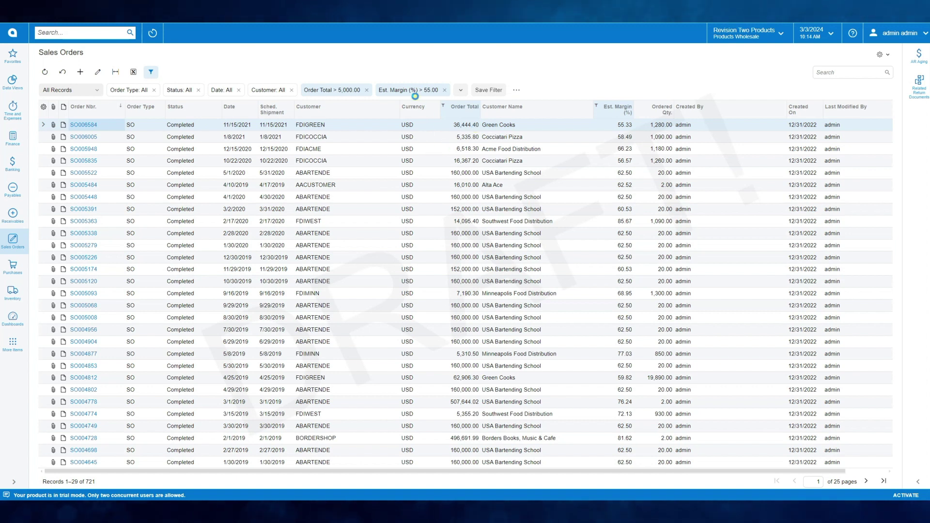
{"action": "left_click", "coordinate": [415, 95]}
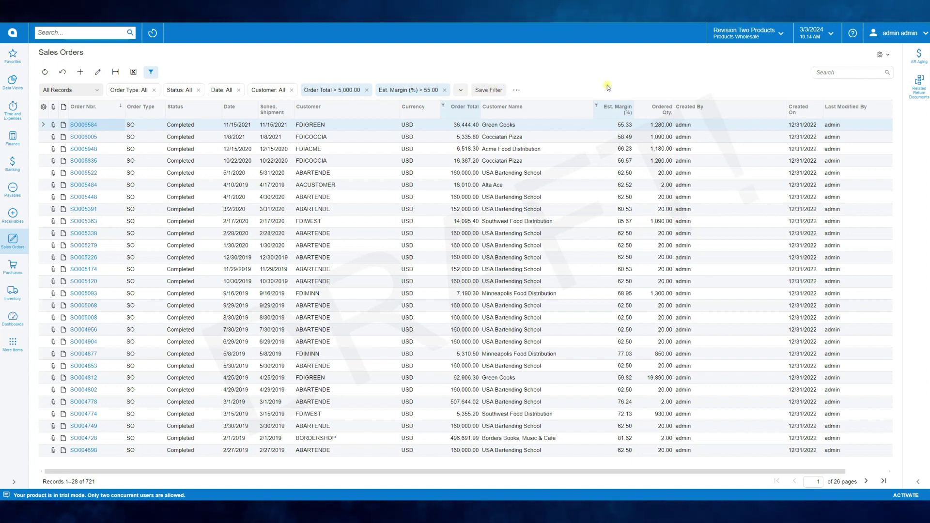
- Save the conditions as default filter 'Order Total > 5000 and Margin'
{"action": "left_click", "coordinate": [484, 89]}
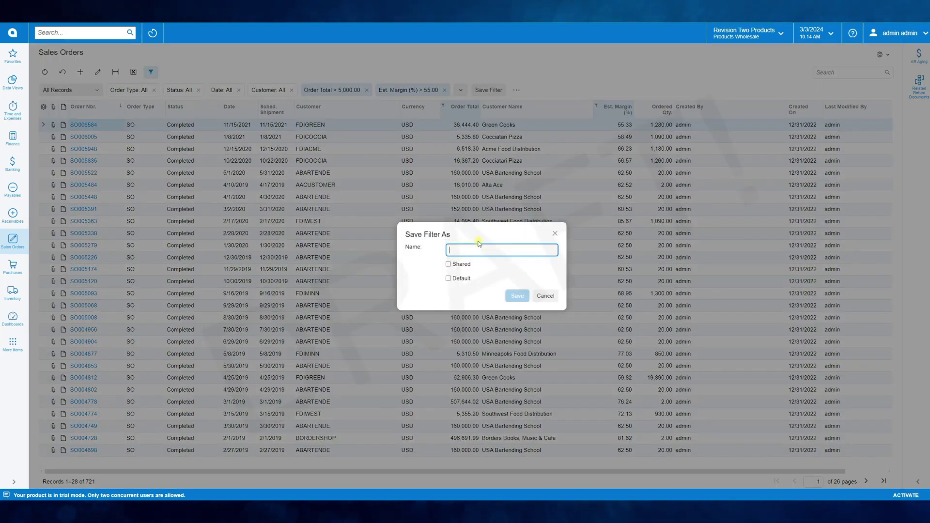
{"action": "type", "text": "Order Total > 5000 and Margin"}
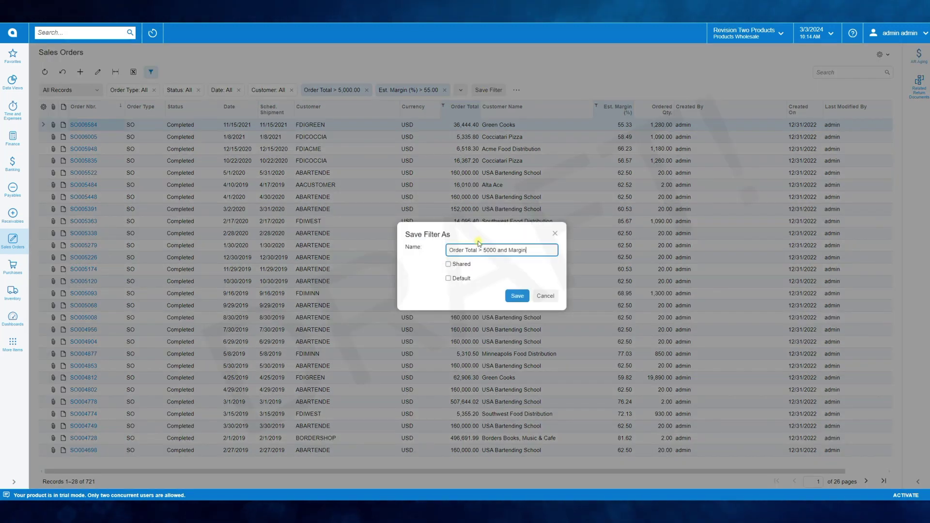
{"action": "left_click", "coordinate": [448, 278]}
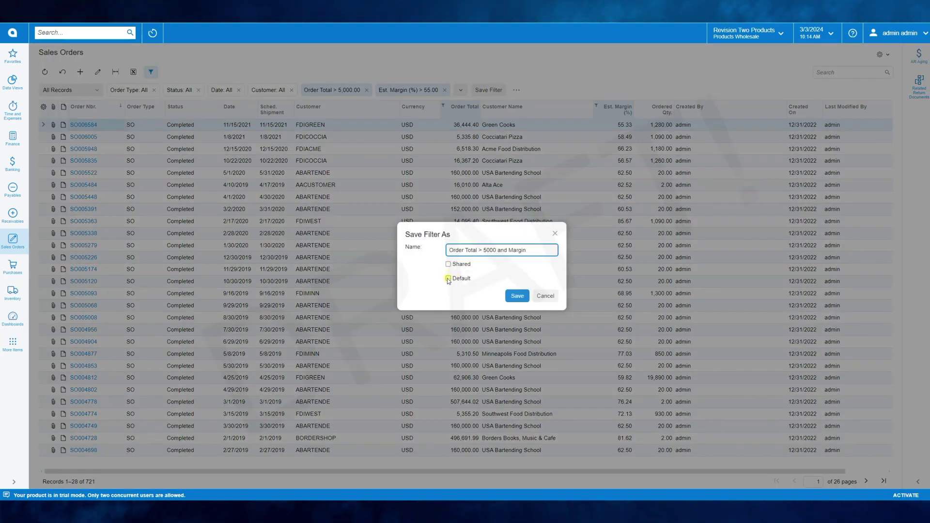
{"action": "left_click", "coordinate": [514, 296]}
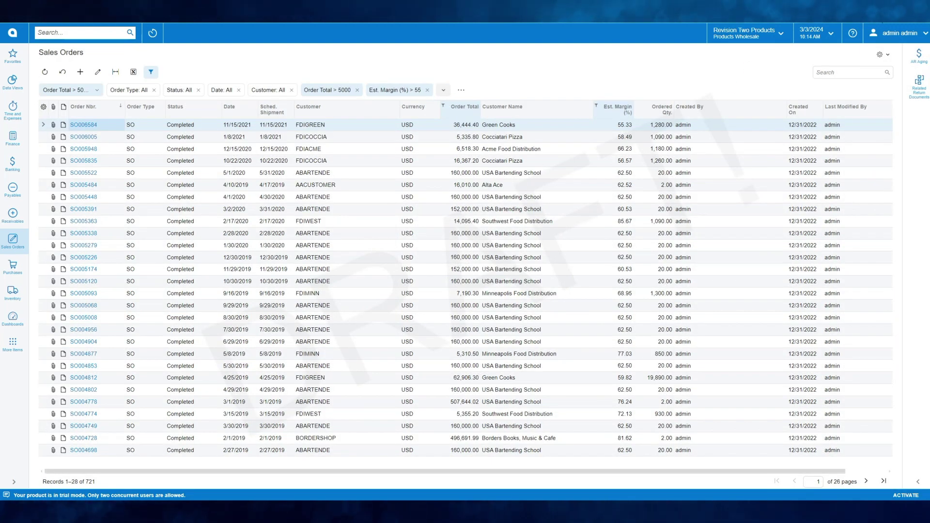
- Delete the saved 'Order Total > 5000 and Margin' filter
{"action": "left_click", "coordinate": [96, 91]}
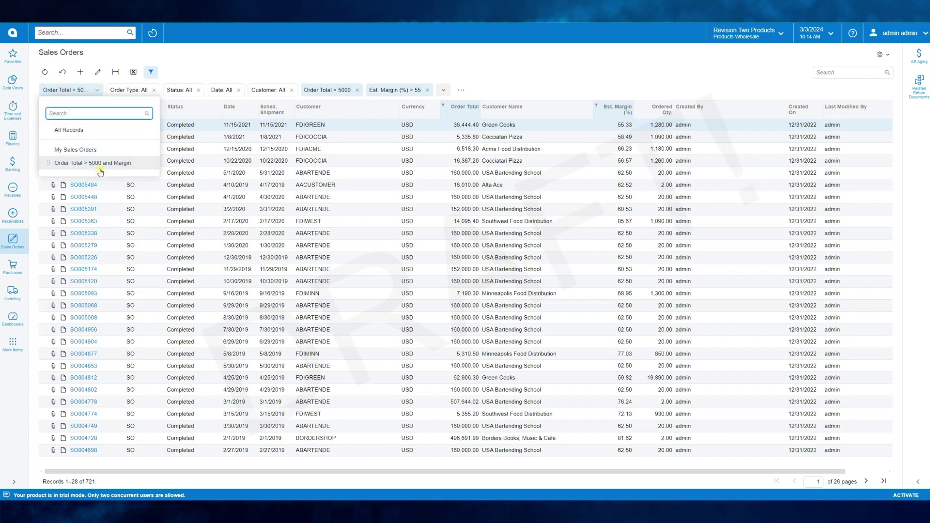
{"action": "left_click", "coordinate": [460, 90]}
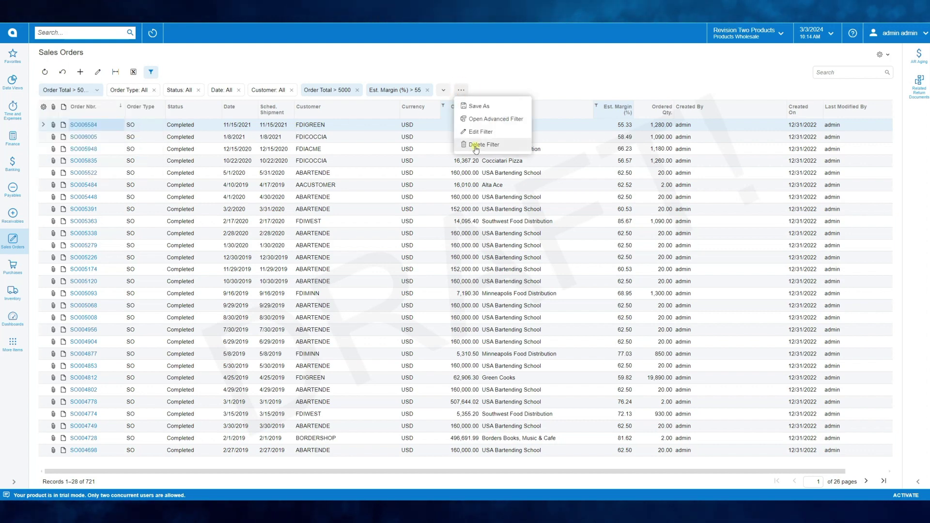
{"action": "left_click", "coordinate": [477, 144]}
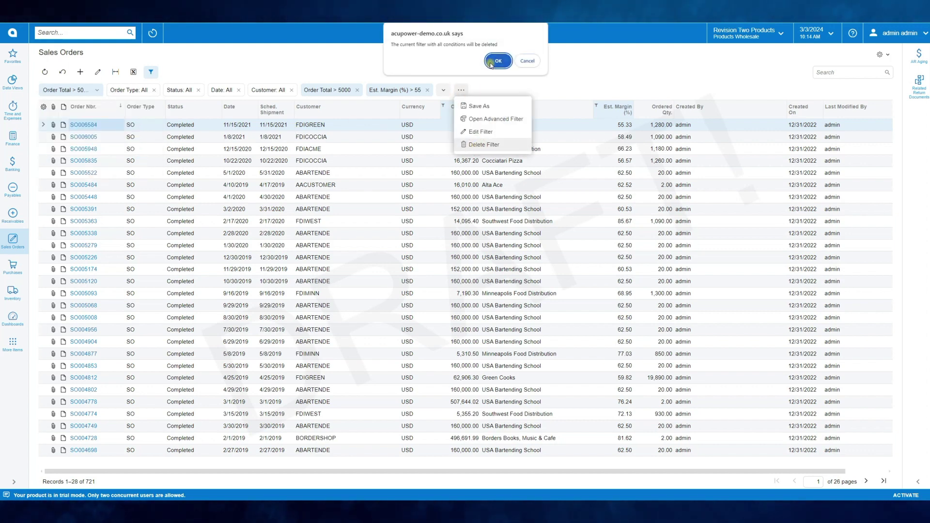
{"action": "left_click", "coordinate": [492, 61]}
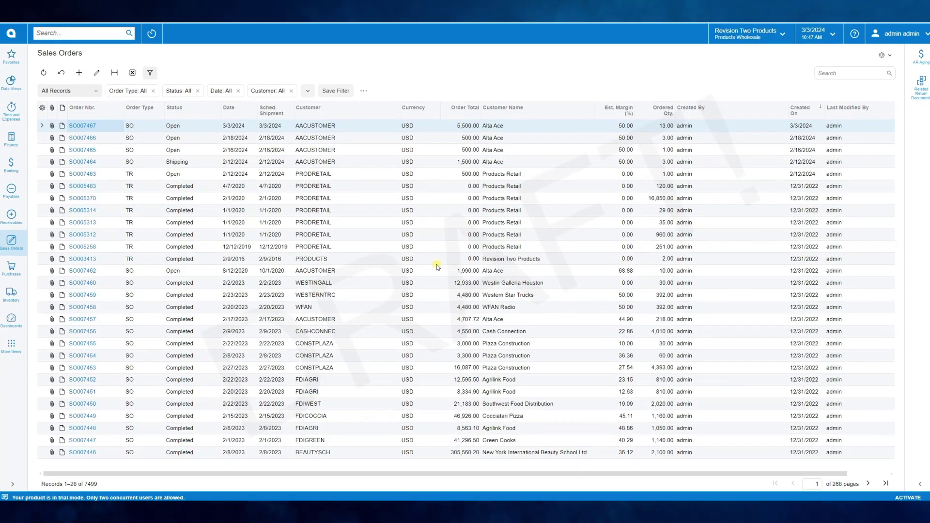
{"action": "left_click", "coordinate": [364, 91]}
- Apply an advanced filter of Status Open OR Completed AND Date Today
{"action": "left_click", "coordinate": [378, 121]}
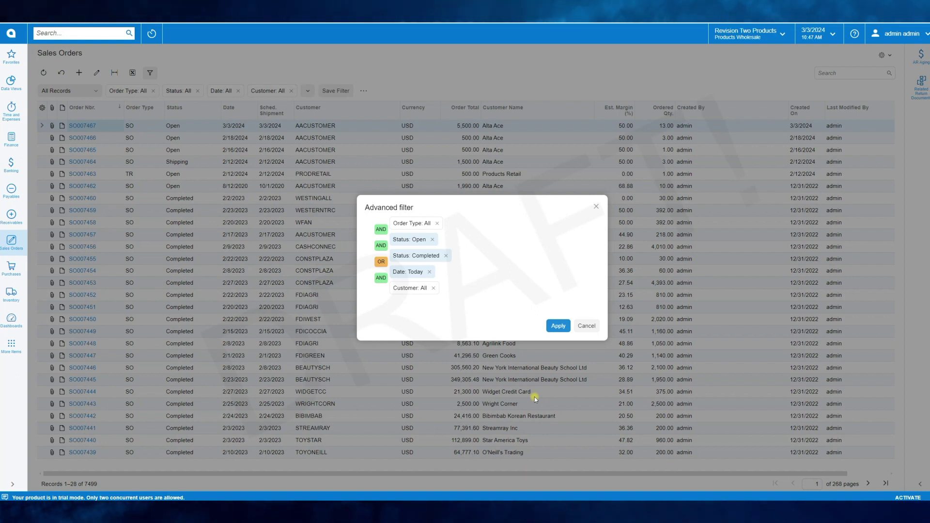
{"action": "left_click", "coordinate": [556, 326]}
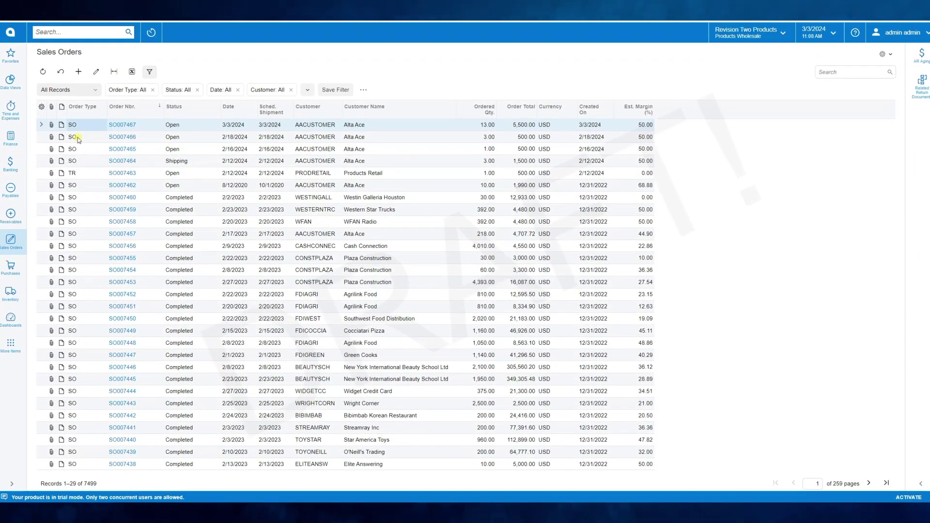
- Add the Requested On column to the grid and move it to the first position
{"action": "left_click", "coordinate": [42, 107]}
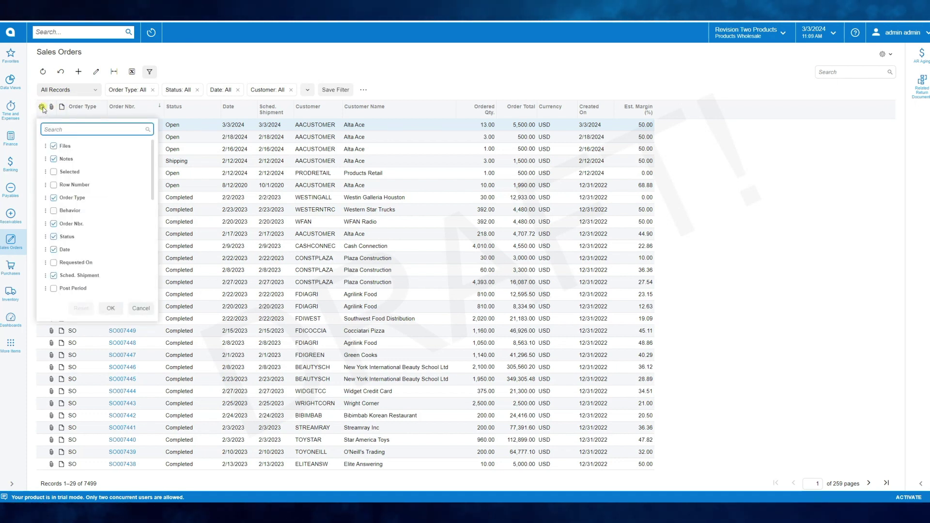
{"action": "left_click", "coordinate": [56, 263]}
{"action": "left_click", "coordinate": [108, 309]}
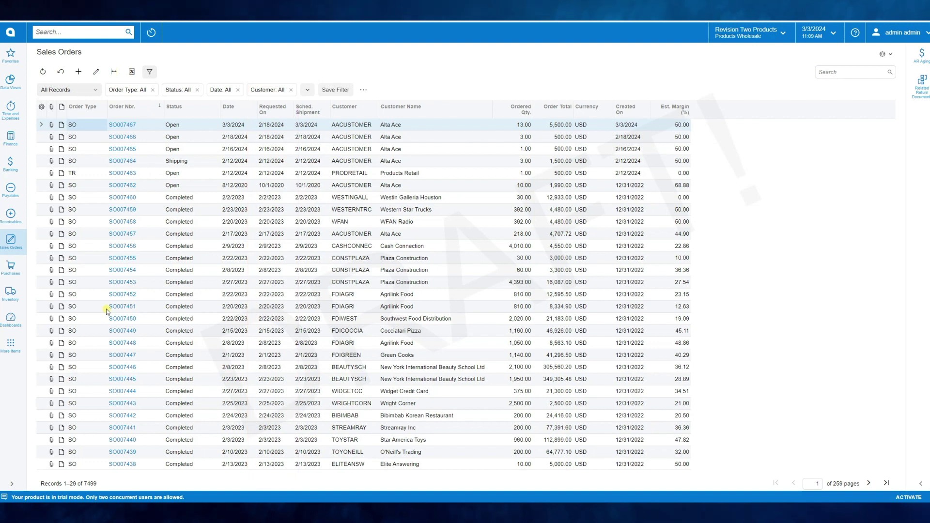
{"action": "left_click", "coordinate": [41, 107]}
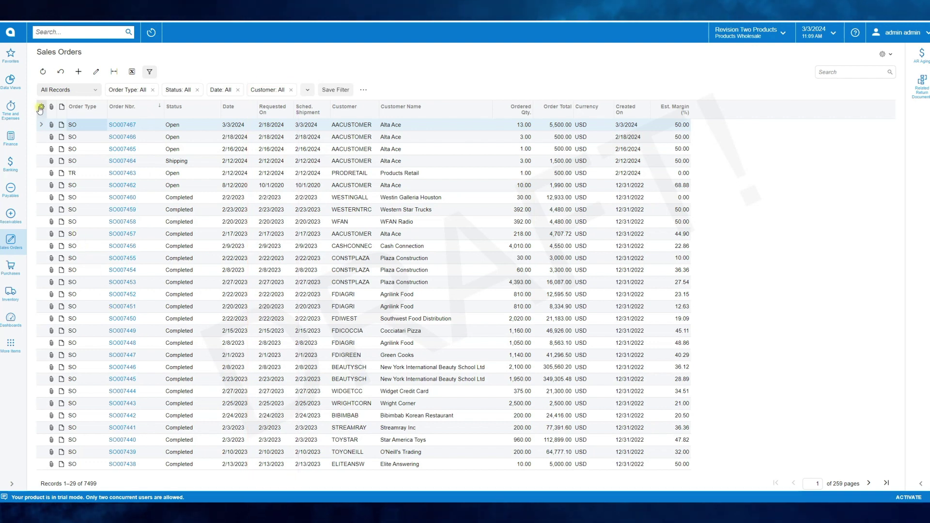
{"action": "left_click_drag", "start_coordinate": [81, 262], "coordinate": [81, 146]}
{"action": "left_click", "coordinate": [111, 308]}
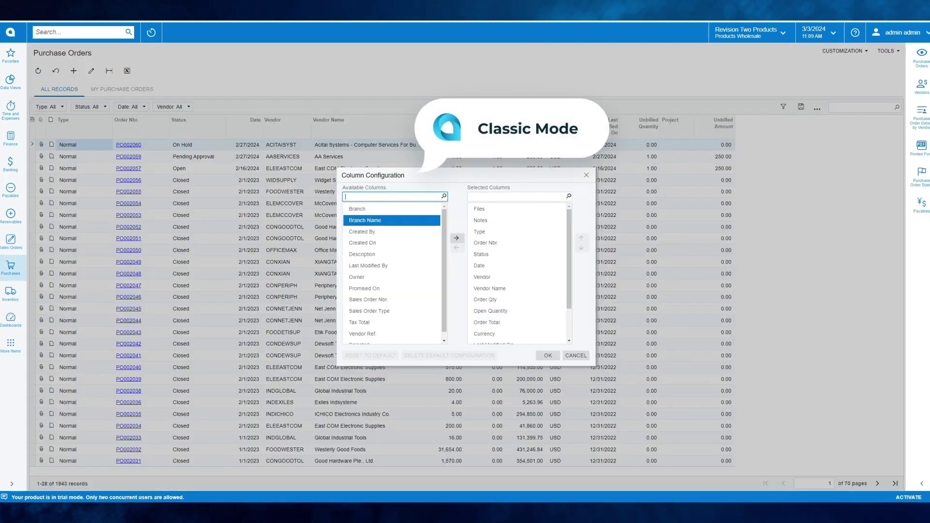
{"action": "left_click", "coordinate": [507, 234]}
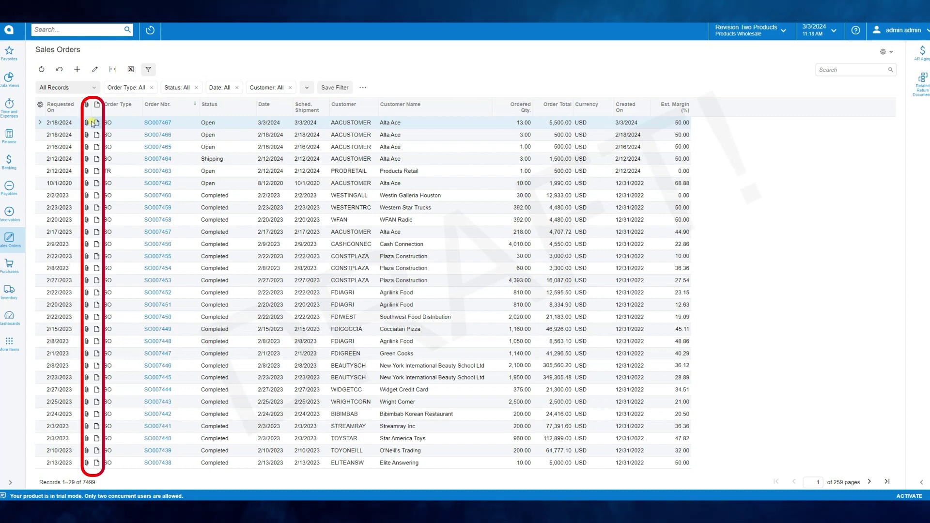
- Open the record note for order SO007467 and maximize it to full size
{"action": "left_click", "coordinate": [91, 122]}
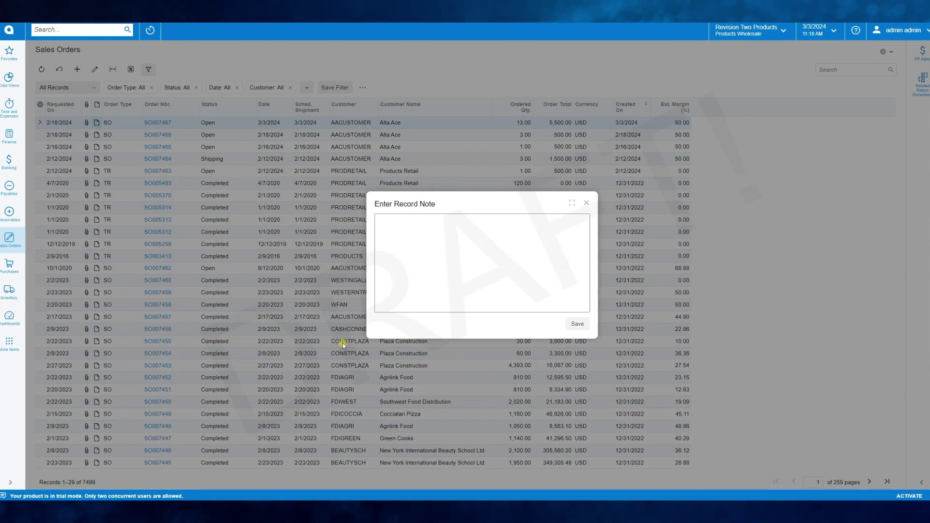
{"action": "left_click", "coordinate": [571, 203]}
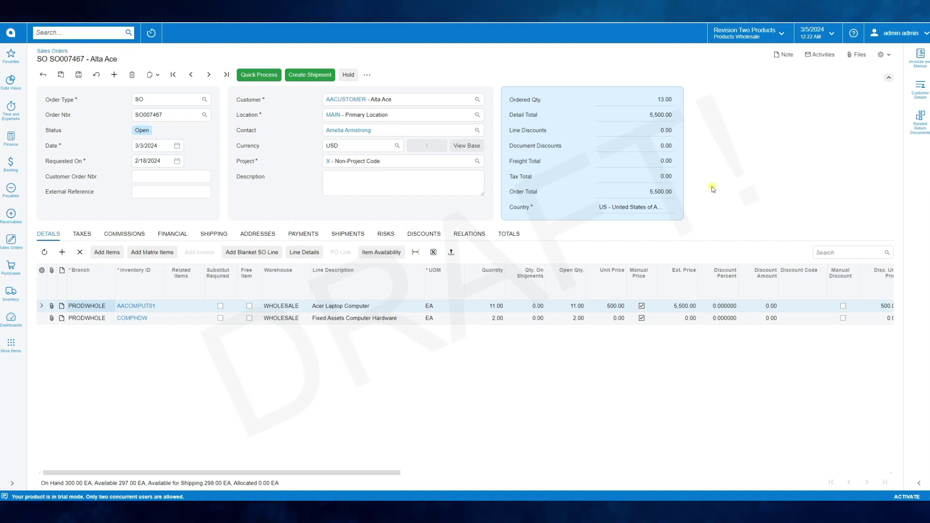
- Open the gear menu of settings on sales order SO007467
{"action": "left_click", "coordinate": [880, 56]}
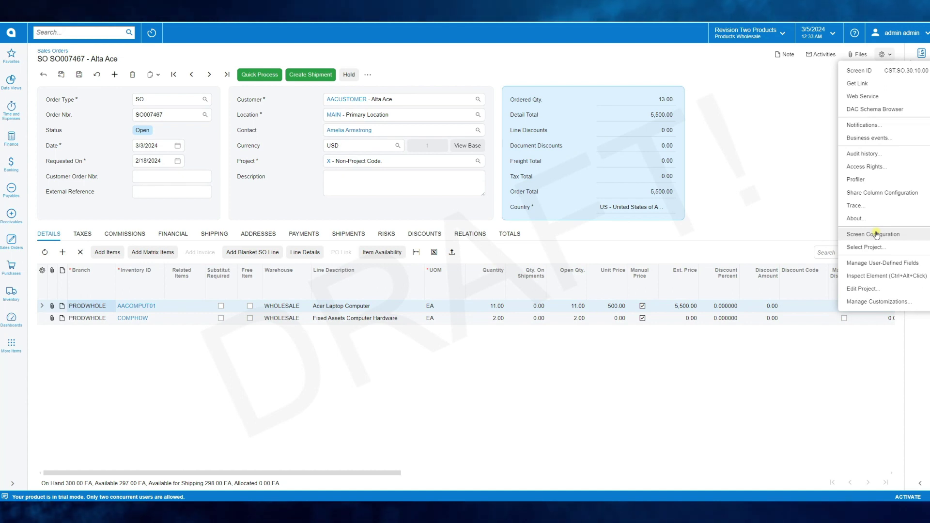
- Choose Screen Configuration from the gear menu to edit the sales order layout
{"action": "left_click", "coordinate": [877, 235]}
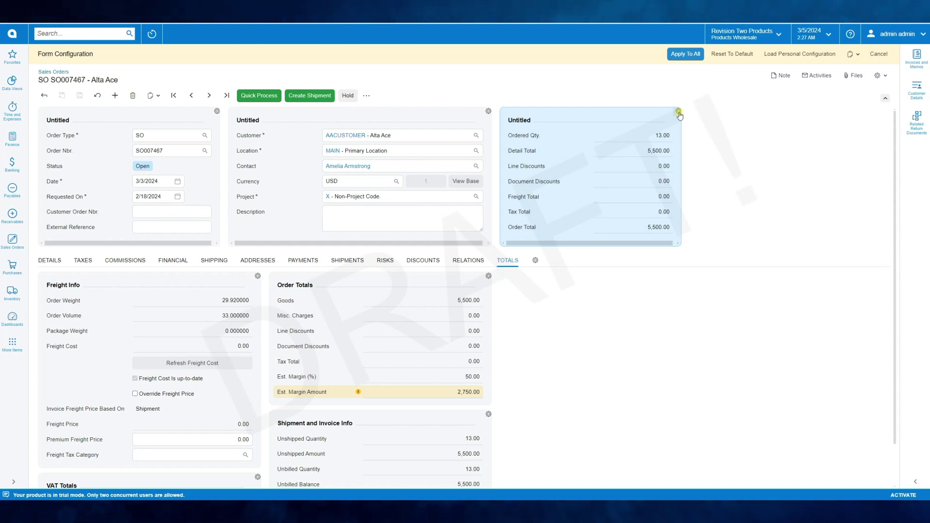
{"action": "left_click", "coordinate": [679, 112]}
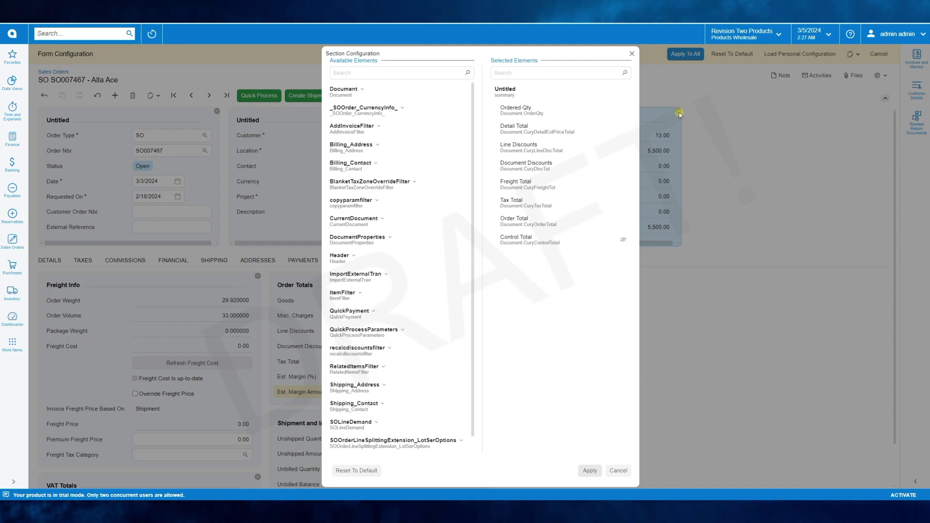
{"action": "left_click", "coordinate": [381, 219]}
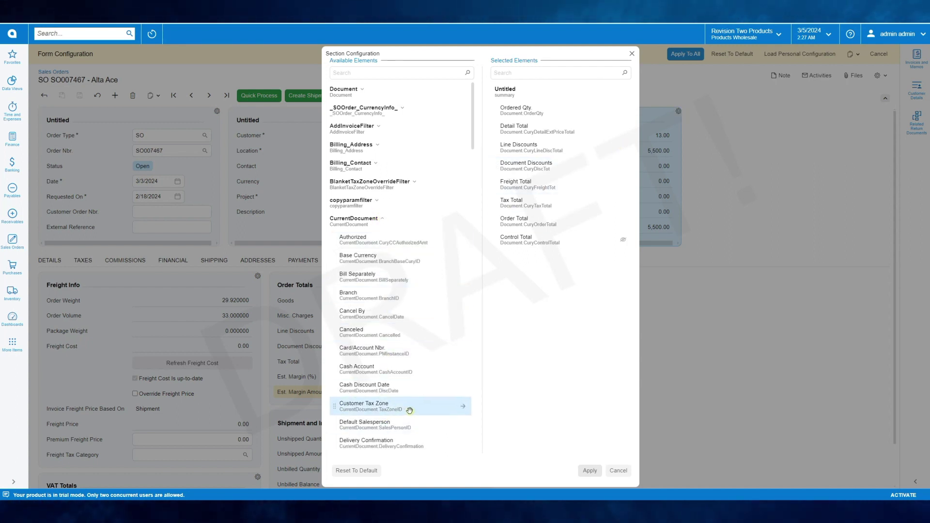
{"action": "left_click", "coordinate": [463, 406]}
{"action": "left_click", "coordinate": [586, 470]}
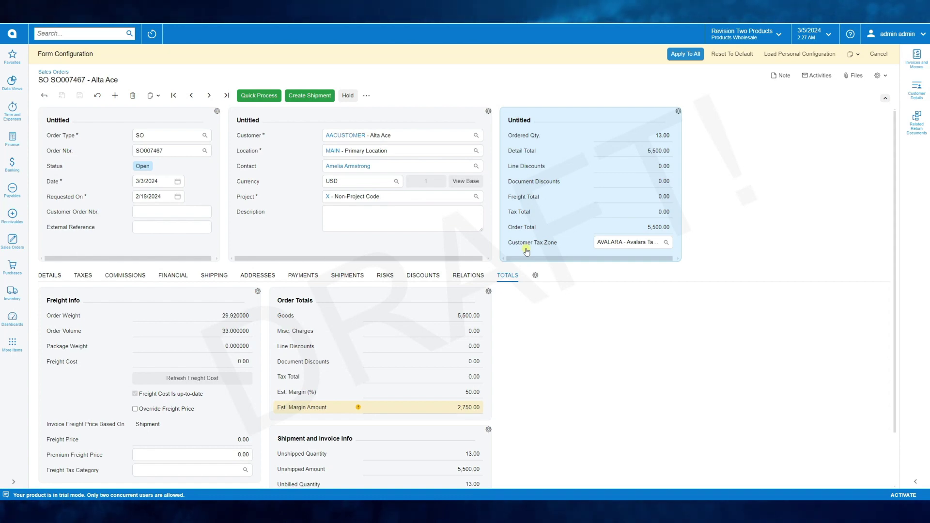
{"action": "left_click", "coordinate": [677, 113]}
{"action": "mouse_move", "coordinate": [592, 261]}
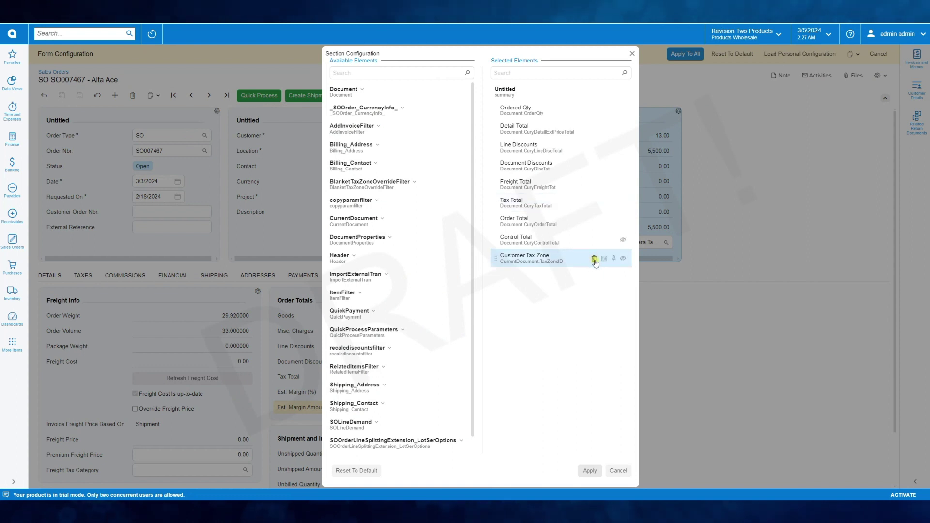
{"action": "left_click", "coordinate": [594, 259]}
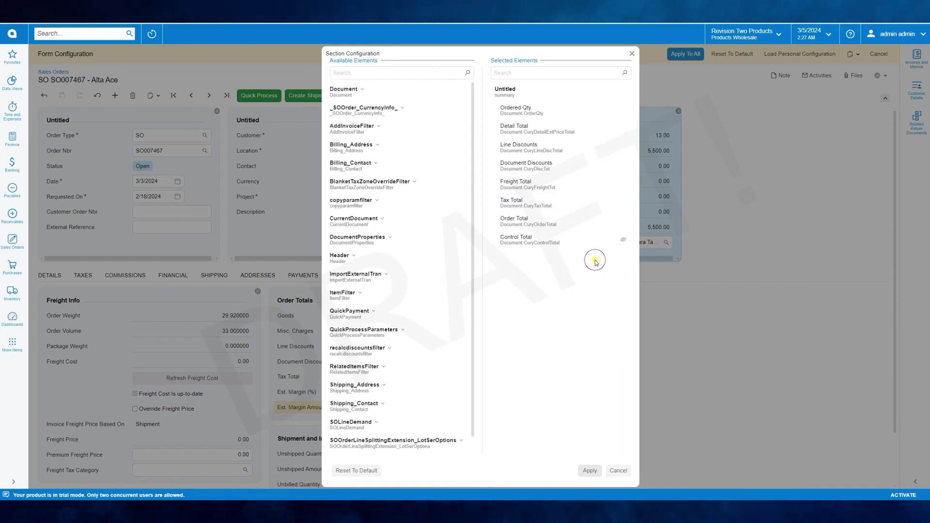
{"action": "left_click", "coordinate": [590, 470]}
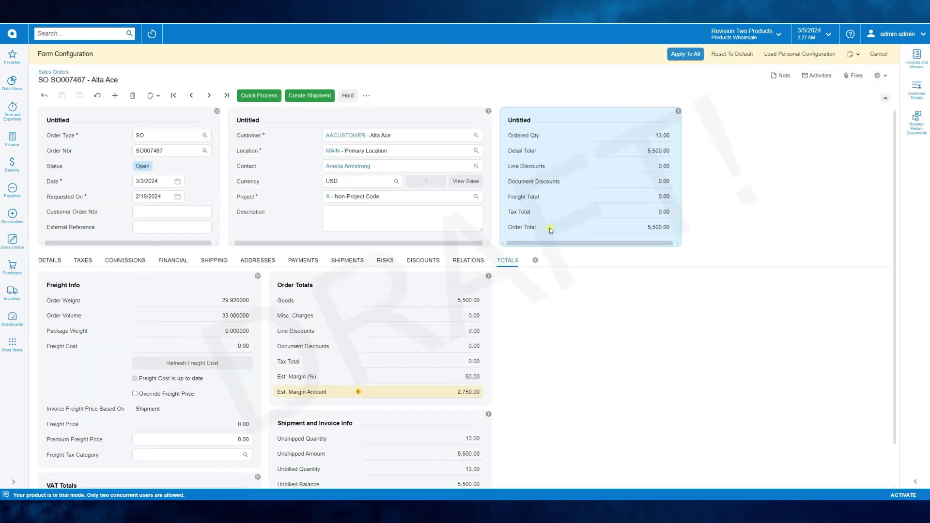
{"action": "left_click", "coordinate": [683, 53]}
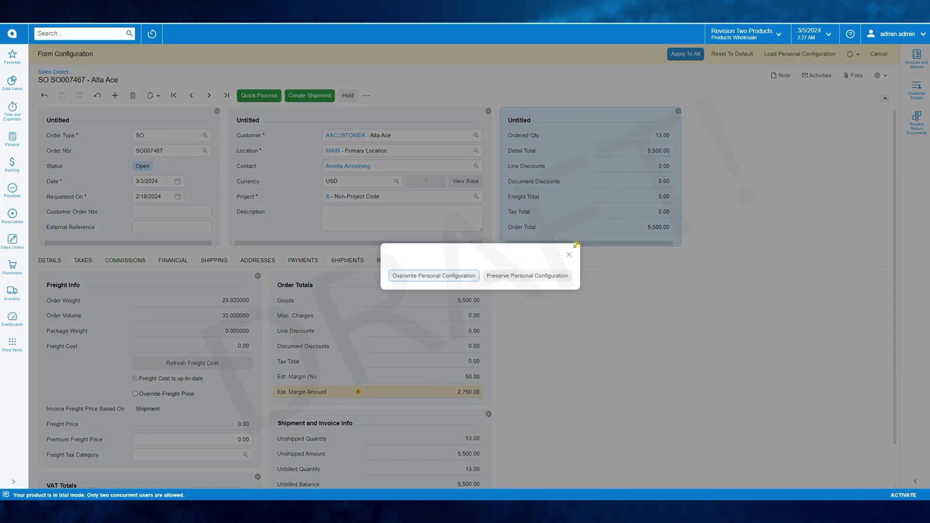
- Apply the layout to all users with Preserve Personal Configuration, then review Export/Import Configuration options
{"action": "left_click", "coordinate": [507, 282]}
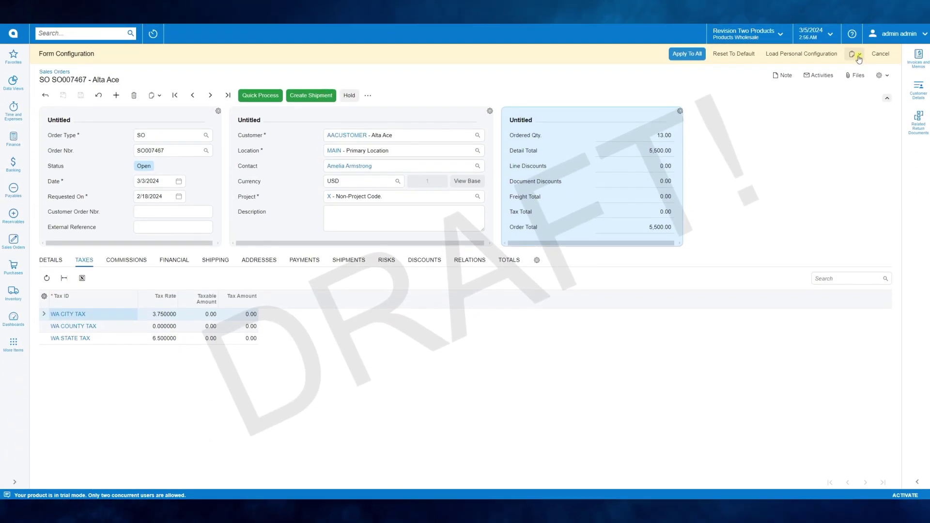
{"action": "left_click", "coordinate": [858, 58]}
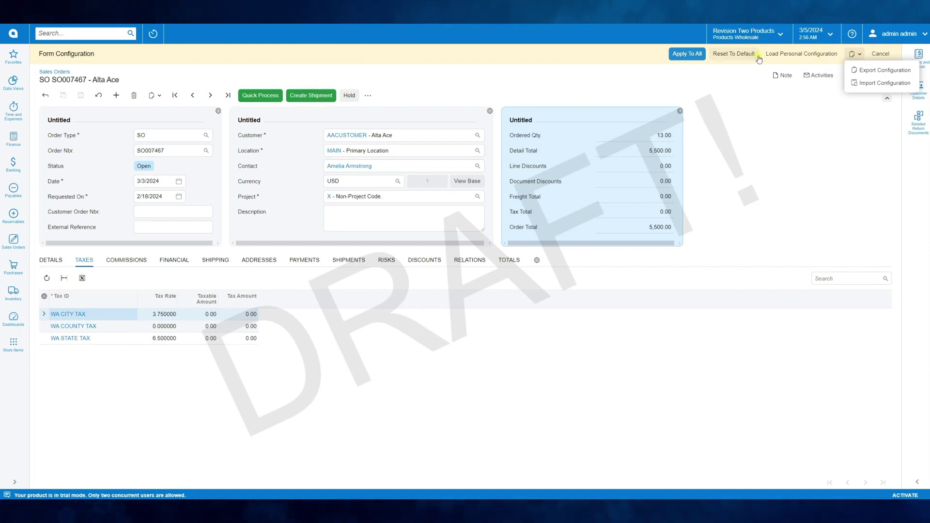
{"action": "left_click", "coordinate": [820, 122]}
- Browse Share Column Configuration from the gear menu, then bring up the tab order settings
{"action": "left_click", "coordinate": [878, 77]}
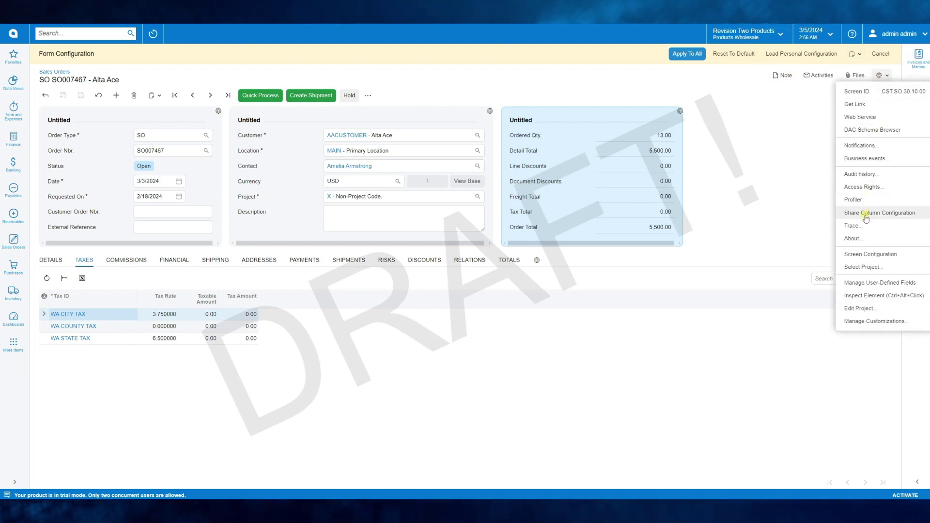
{"action": "left_click", "coordinate": [866, 216]}
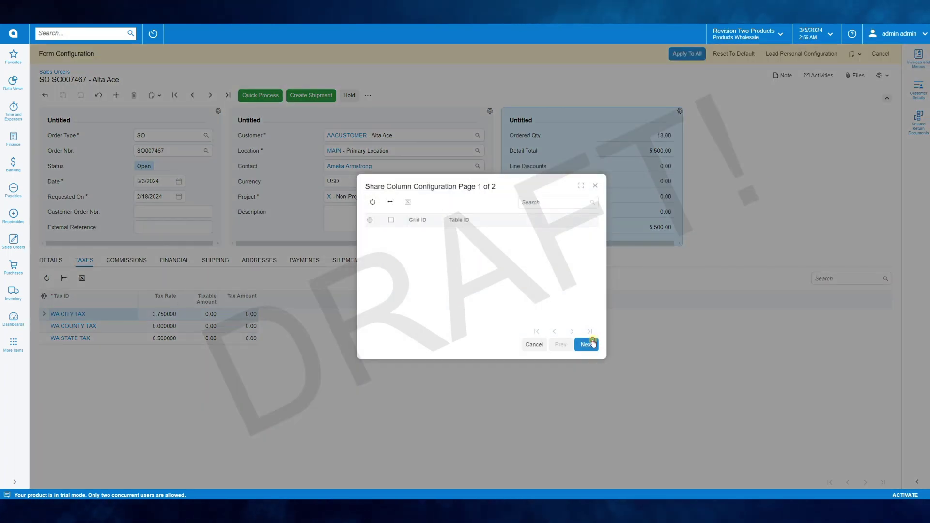
{"action": "left_click", "coordinate": [586, 343]}
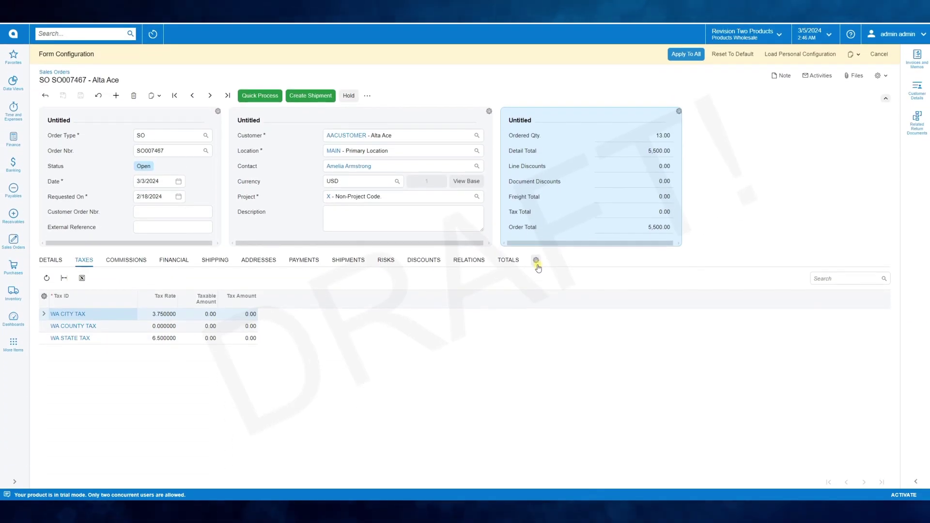
{"action": "left_click", "coordinate": [536, 261]}
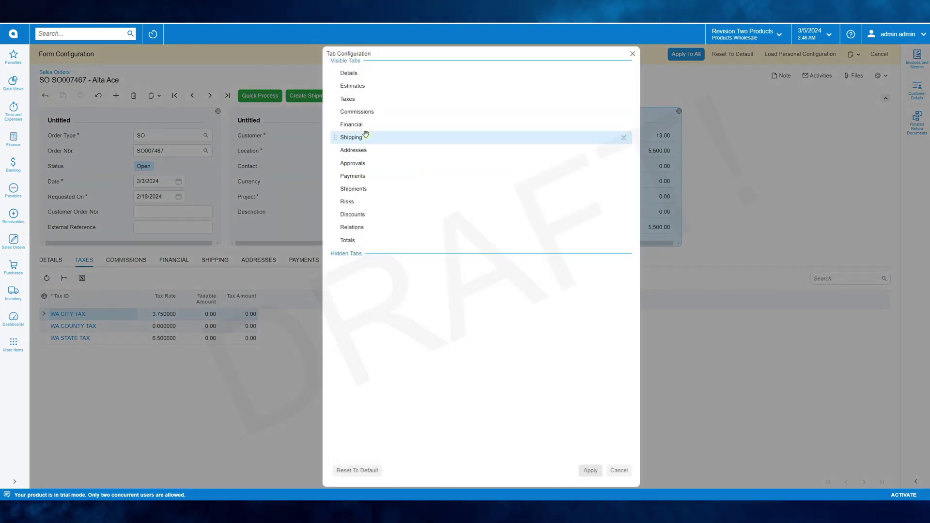
- Make Financial the first tab of the sales order form and apply the order
{"action": "left_click_drag", "start_coordinate": [367, 125], "coordinate": [361, 72]}
{"action": "left_click", "coordinate": [590, 471]}
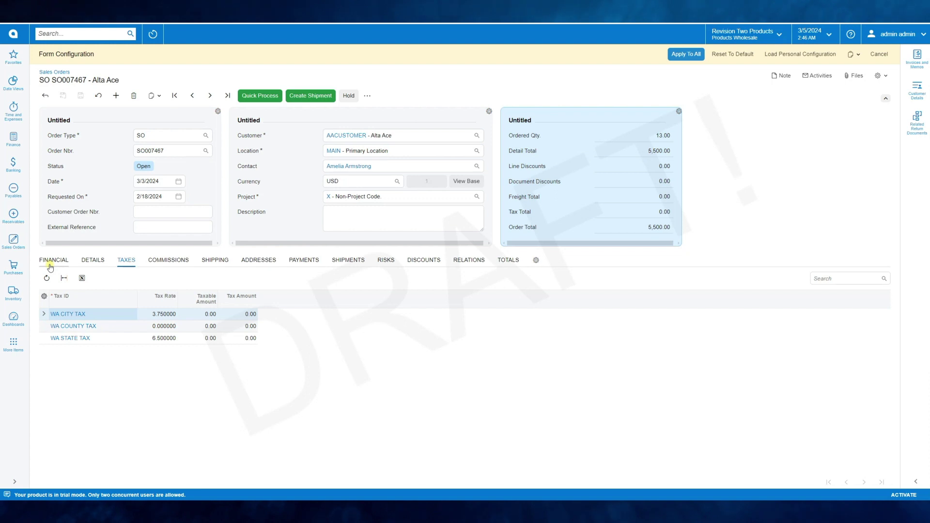
{"action": "left_click", "coordinate": [536, 261]}
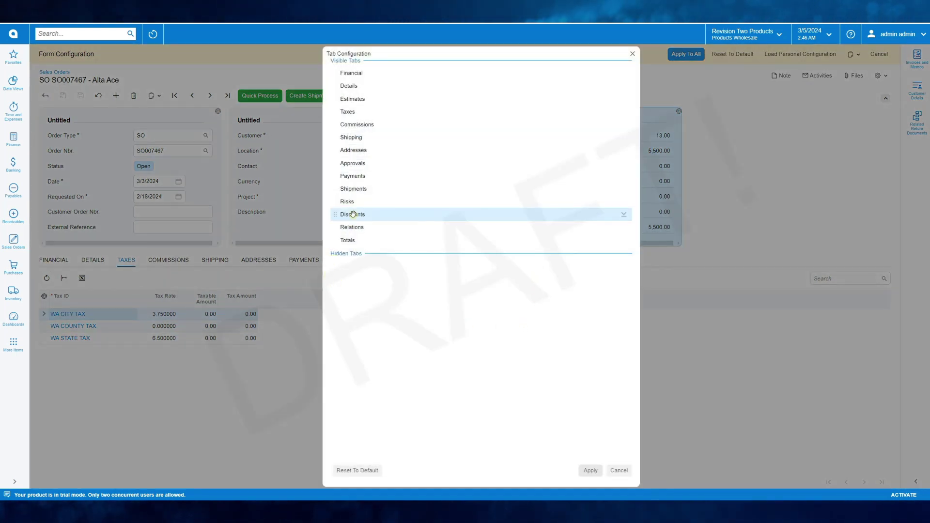
- Hide the Relations, Totals and Discounts tabs, and check them in the hidden-tabs list
{"action": "left_click_drag", "start_coordinate": [353, 227], "coordinate": [348, 267]}
{"action": "left_click_drag", "start_coordinate": [346, 230], "coordinate": [350, 270]}
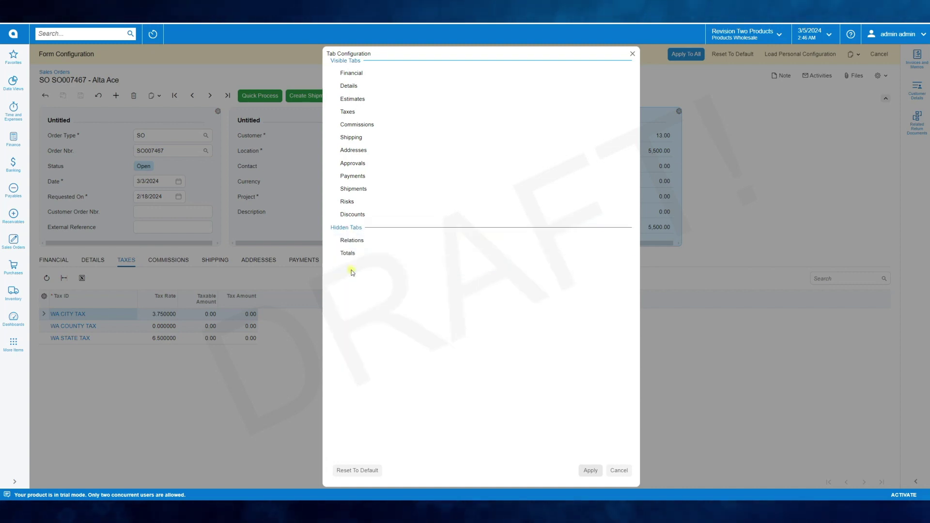
{"action": "left_click", "coordinate": [624, 216]}
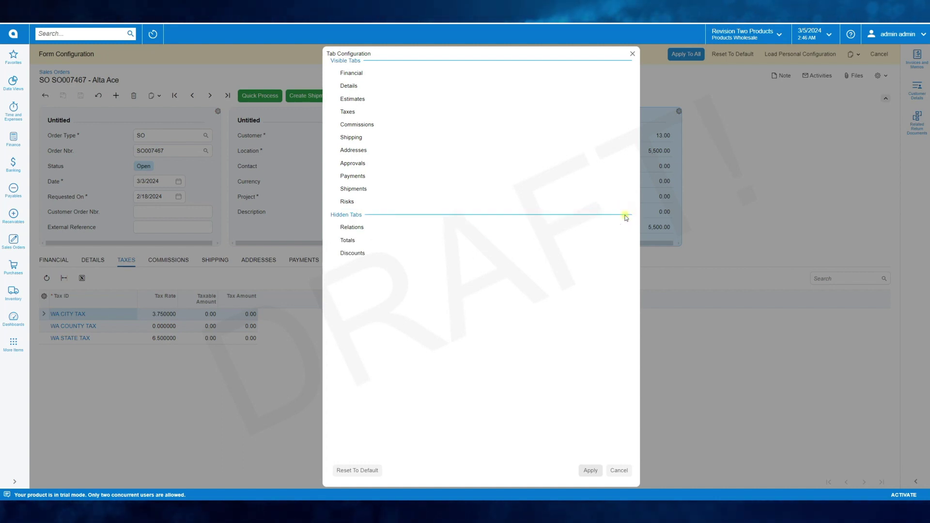
{"action": "left_click", "coordinate": [591, 470]}
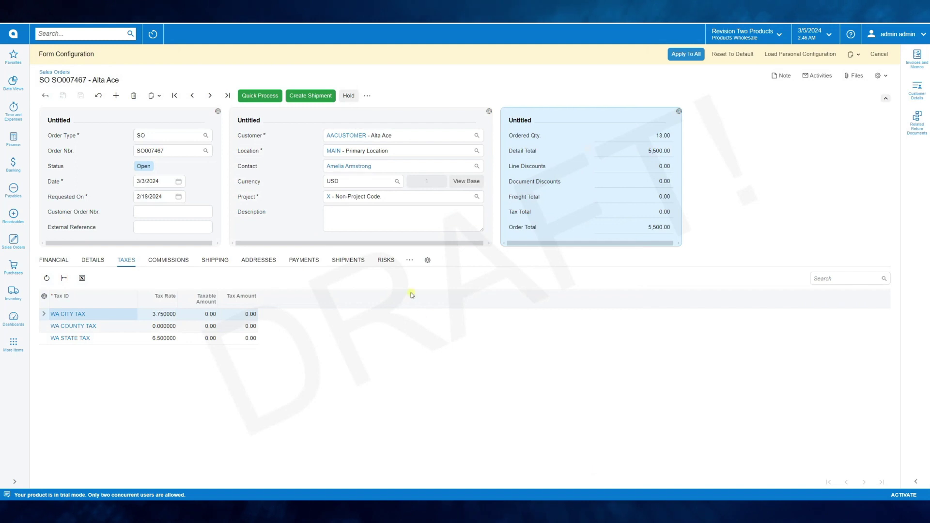
{"action": "left_click", "coordinate": [409, 262]}
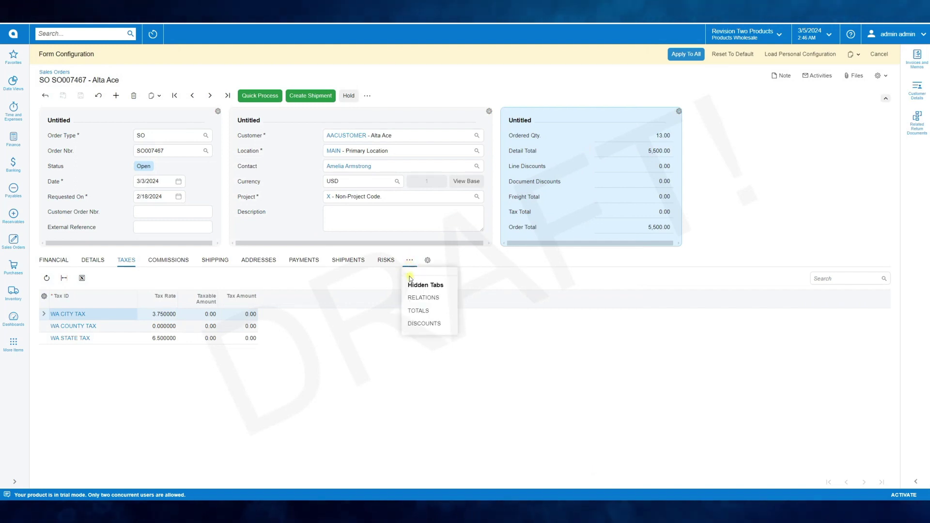
{"action": "left_click", "coordinate": [516, 268]}
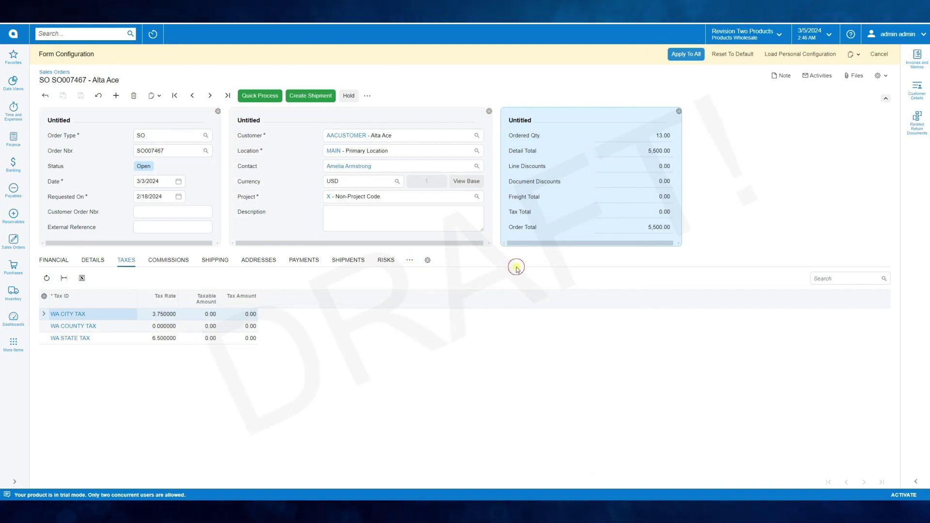
{"action": "left_click", "coordinate": [427, 261]}
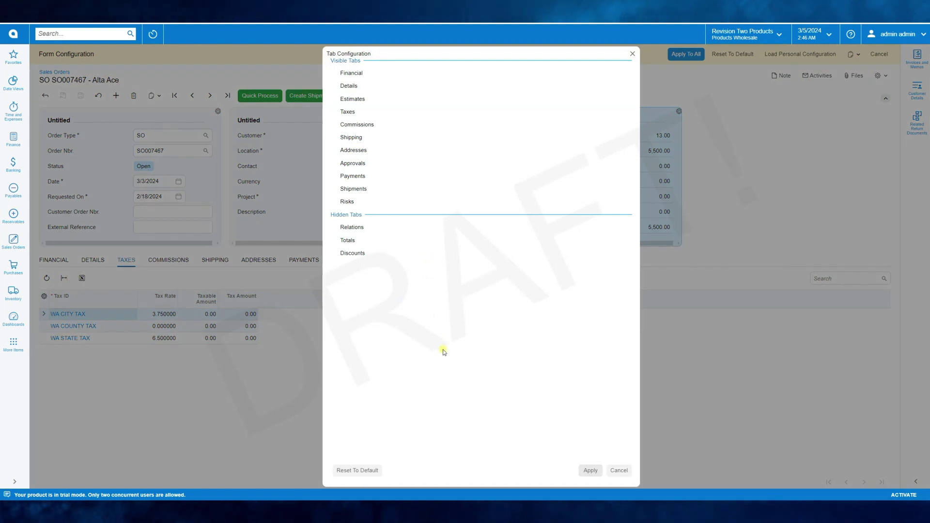
- Reset the sales order tabs to their default order and visibility and apply
{"action": "left_click", "coordinate": [351, 471]}
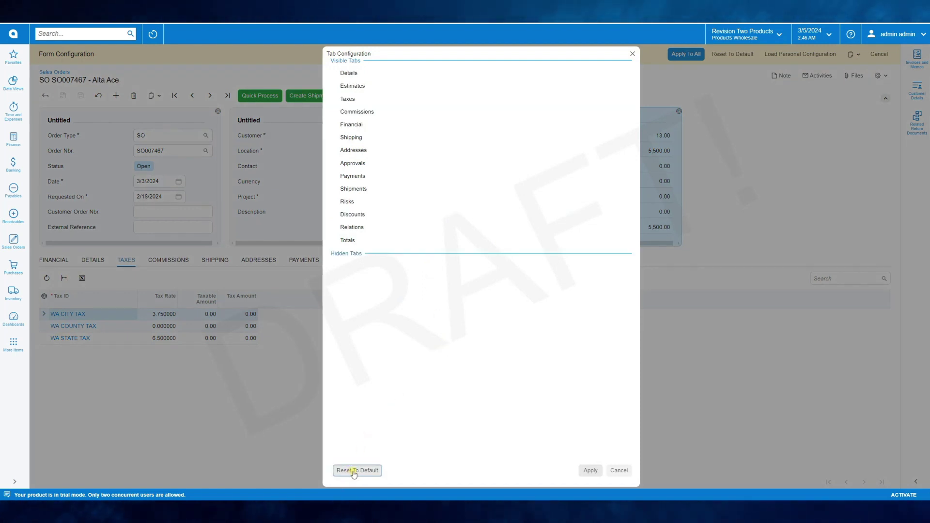
{"action": "left_click", "coordinate": [588, 471]}
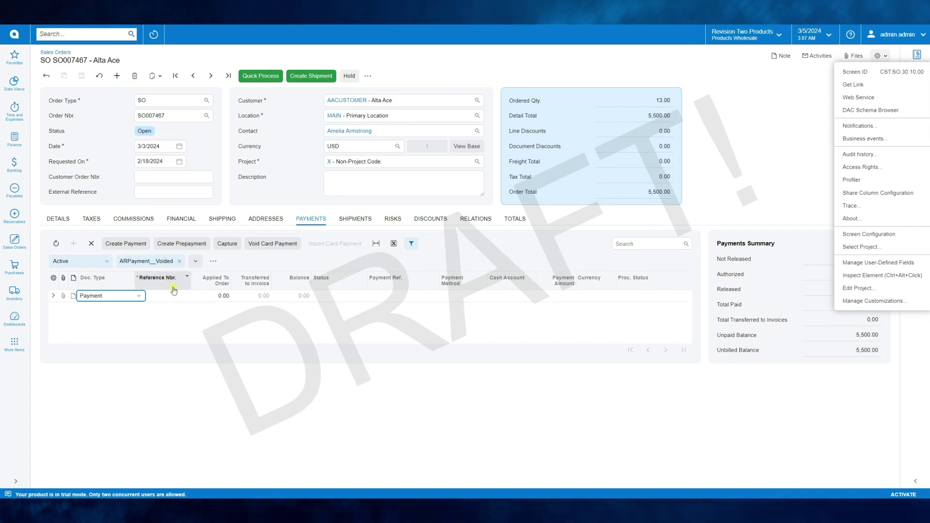
- Look through the saved payment filters on the Payments tab, then close the list
{"action": "left_click", "coordinate": [106, 262]}
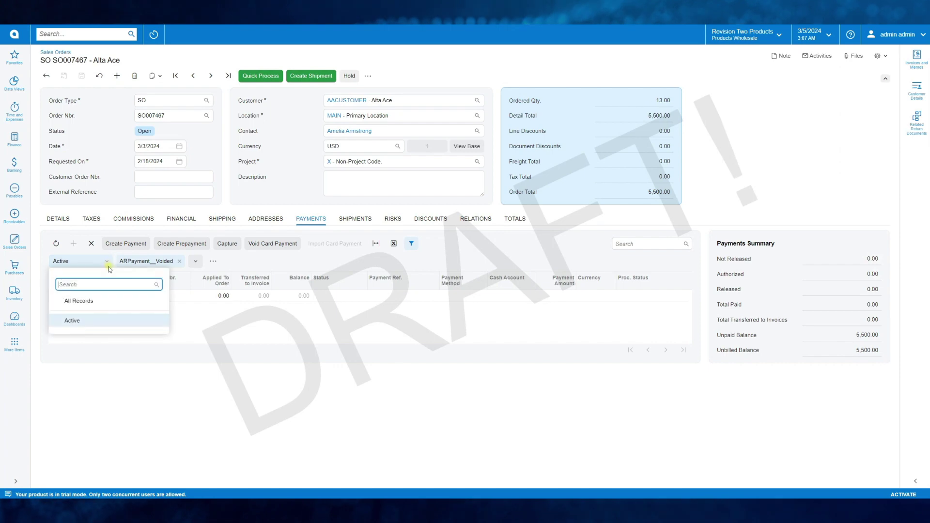
{"action": "left_click", "coordinate": [195, 264]}
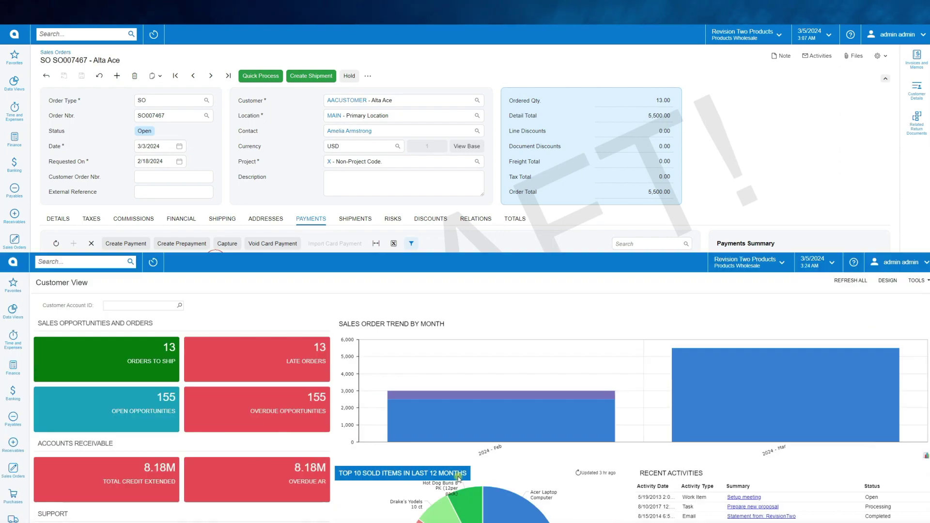